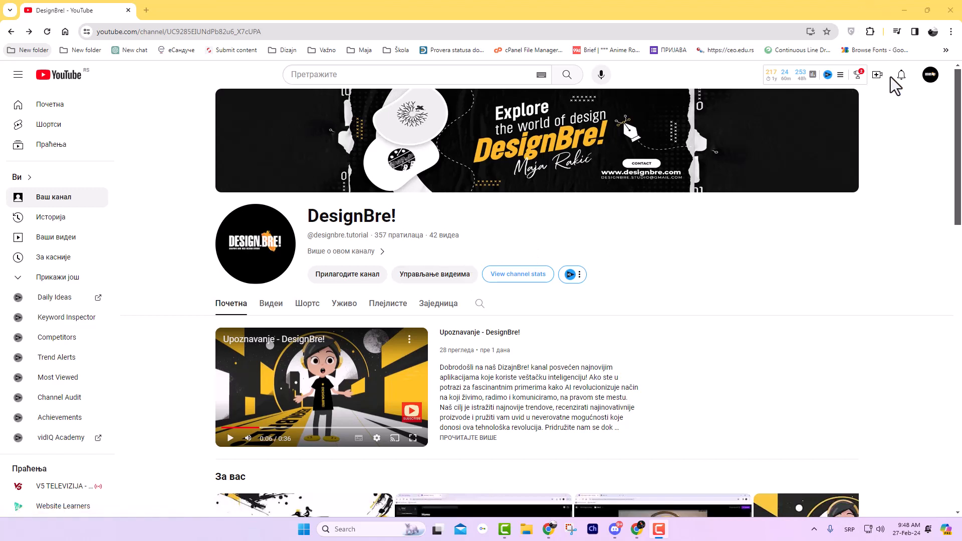
pyautogui.click(930, 75)
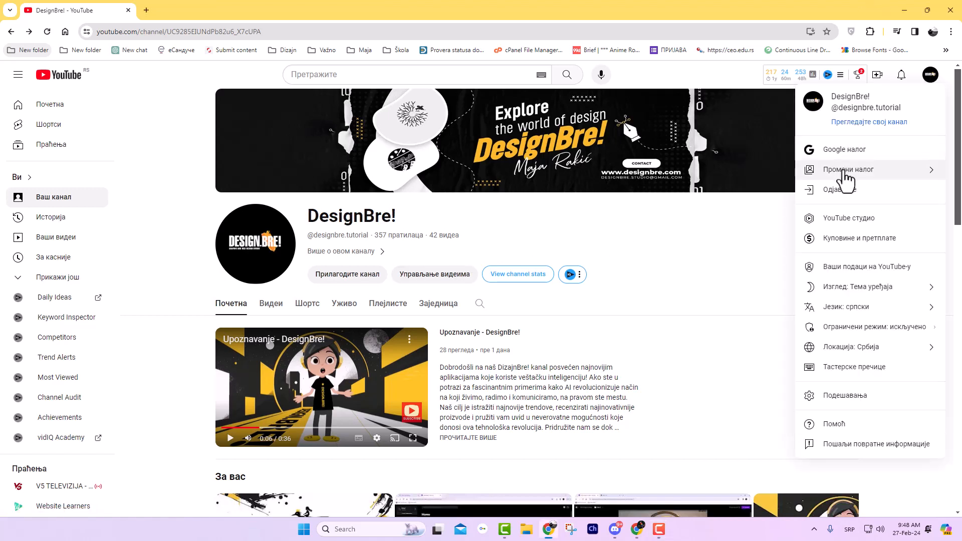
pyautogui.click(840, 226)
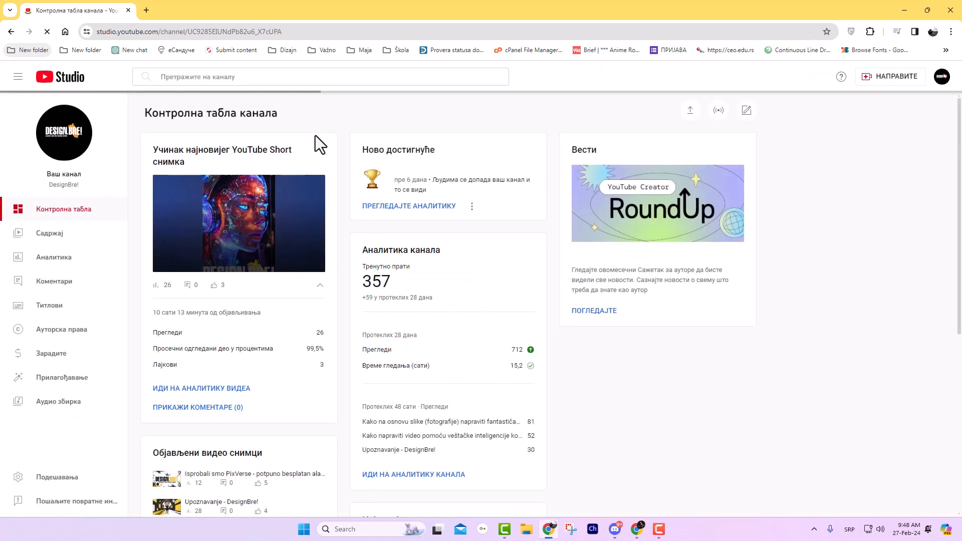
pyautogui.click(60, 233)
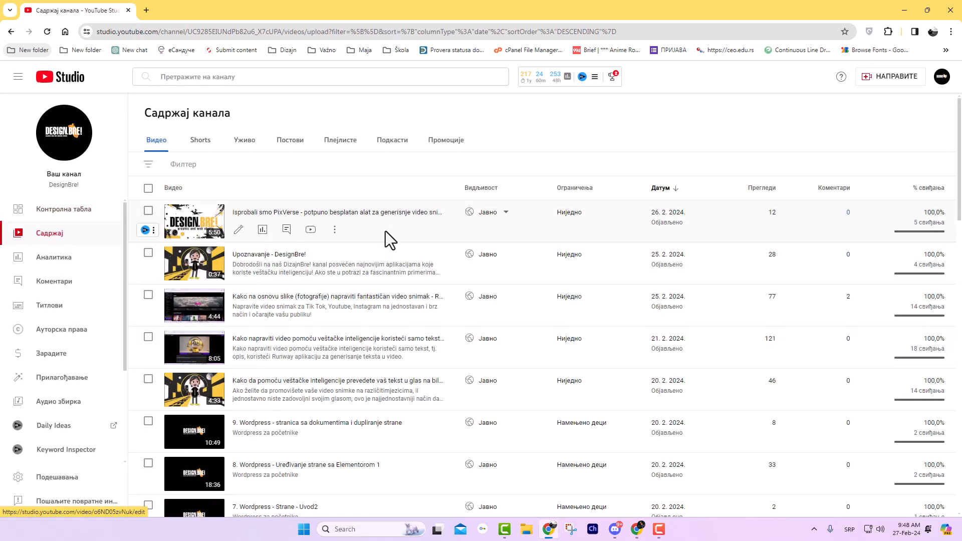
pyautogui.click(264, 390)
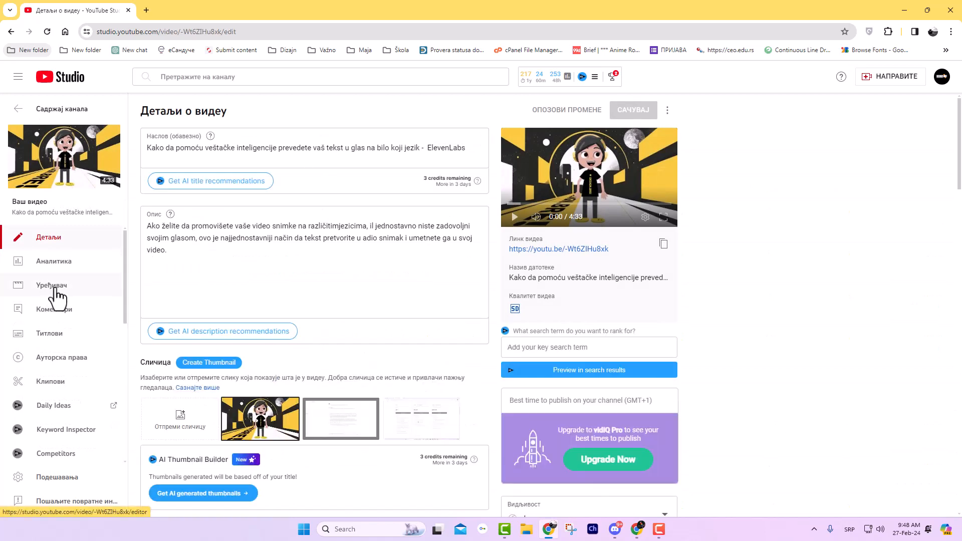
pyautogui.click(57, 290)
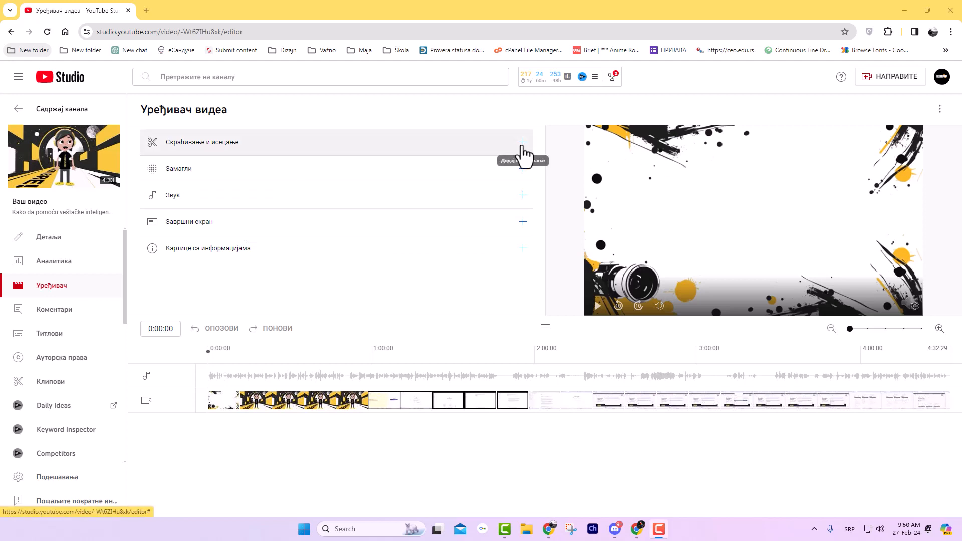
# Try trimming the video's start to 0:51:03 in Trim & cut, and return the trim handle to the beginning.
pyautogui.click(522, 144)
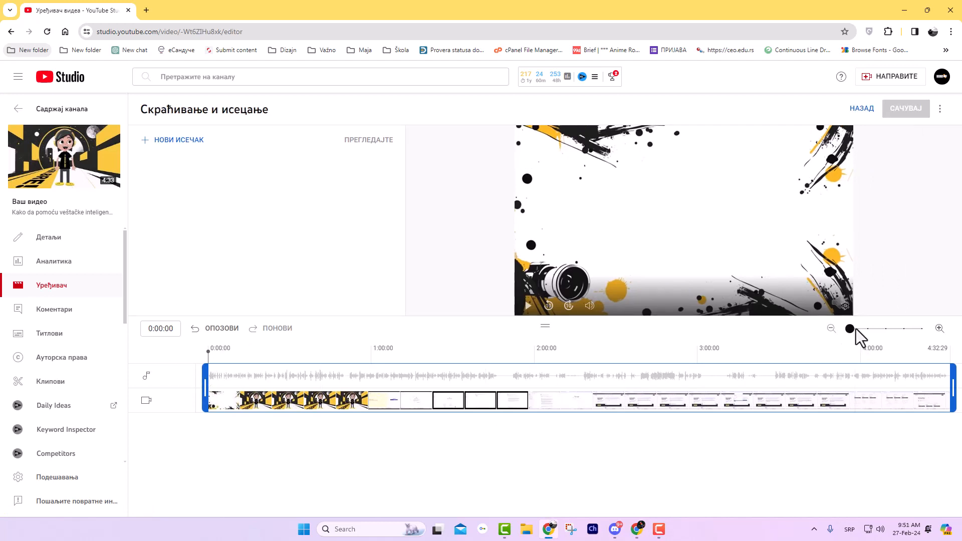
pyautogui.click(939, 328)
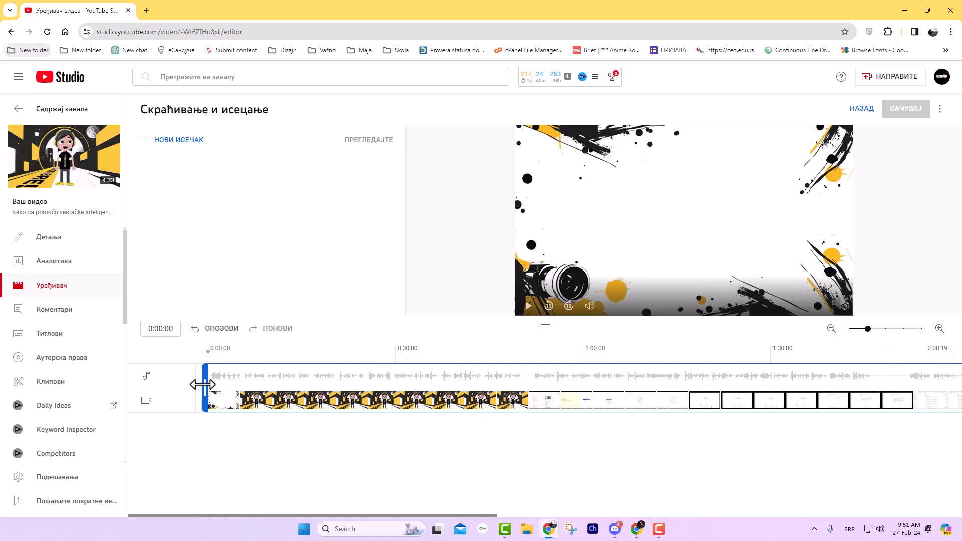
pyautogui.moveTo(202, 384); pyautogui.dragTo(522, 397)
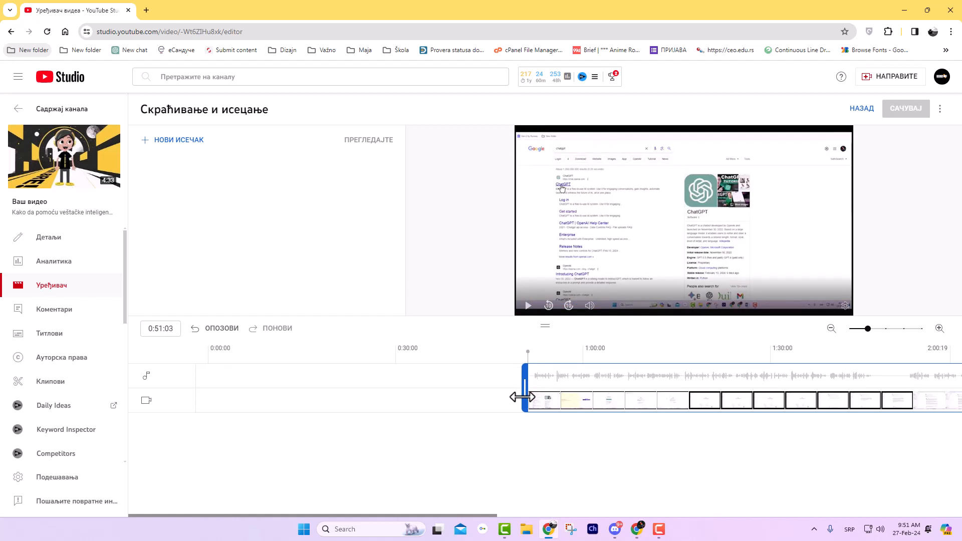
pyautogui.moveTo(522, 398); pyautogui.dragTo(176, 407)
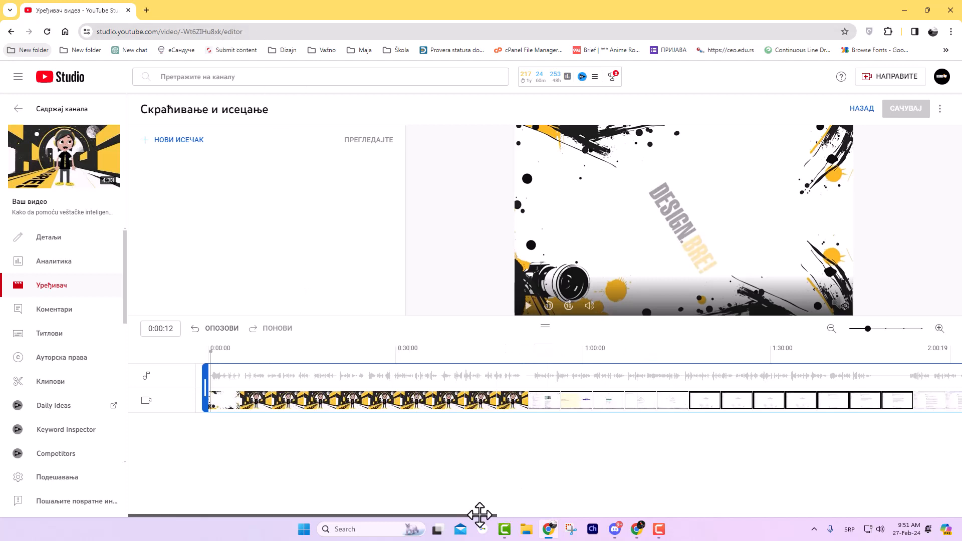
# Try a new cut starting at 1:07:10 and shorten its marked range from the end.
pyautogui.moveTo(483, 515); pyautogui.dragTo(499, 515)
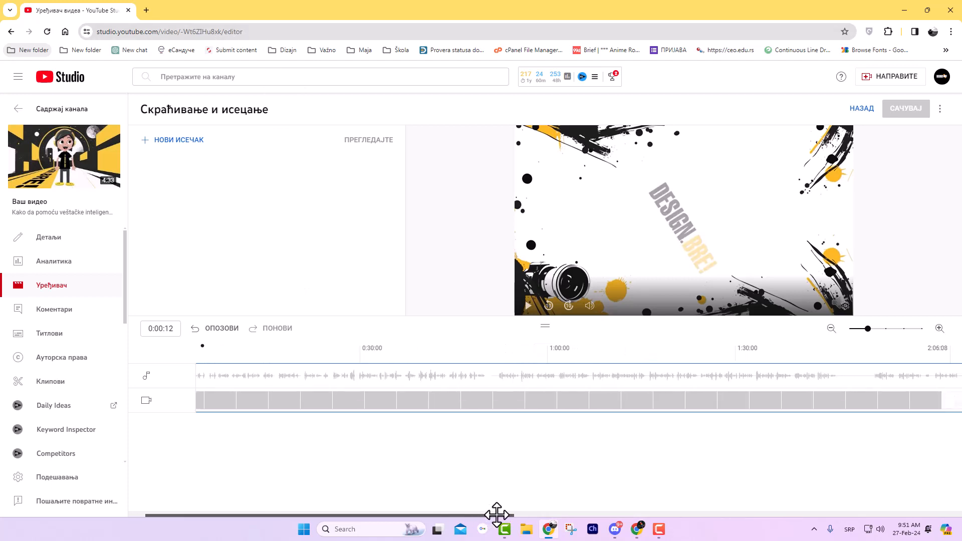
pyautogui.click(594, 367)
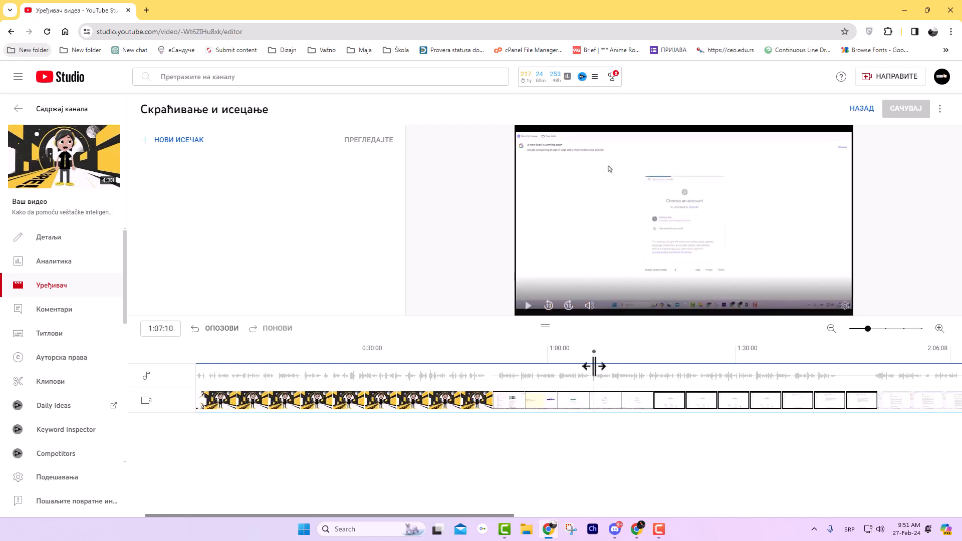
pyautogui.click(164, 141)
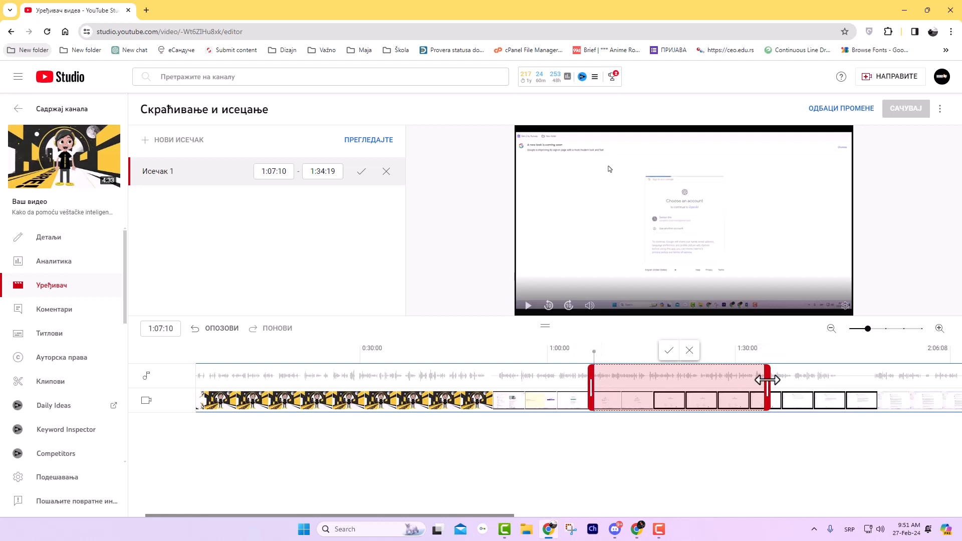
pyautogui.moveTo(768, 379); pyautogui.dragTo(666, 382)
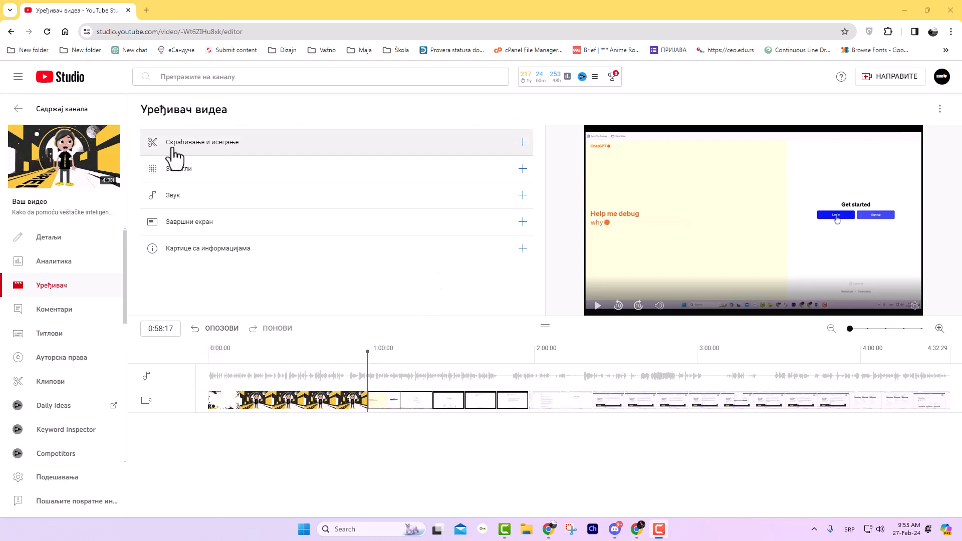
# Reopen Trim & cut and play parts of the video's opening to find where the intro changes to the animated character.
pyautogui.click(227, 146)
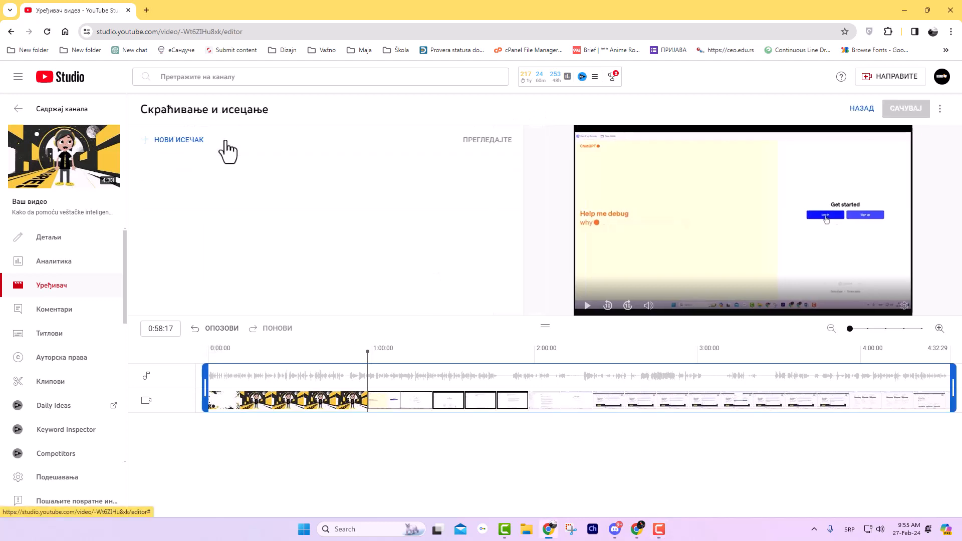
pyautogui.click(173, 142)
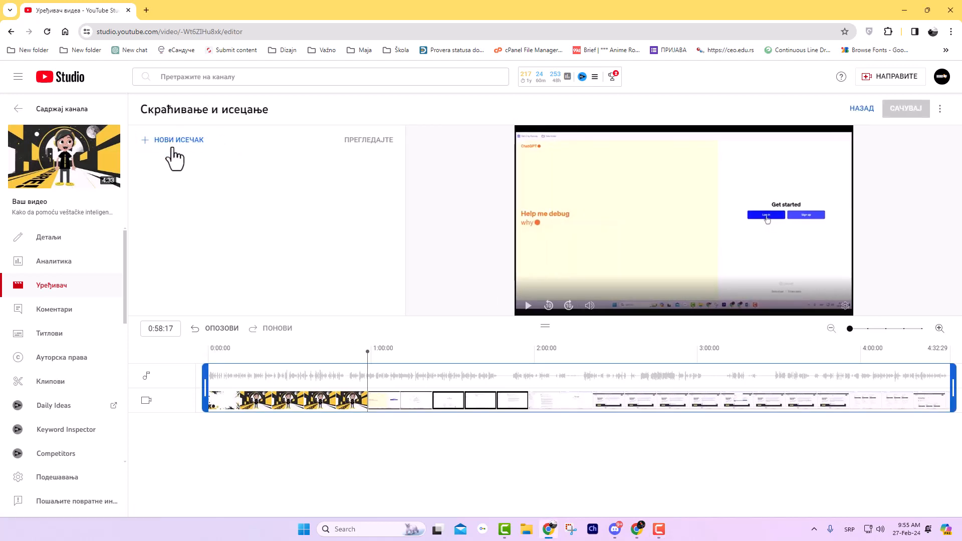
pyautogui.click(239, 359)
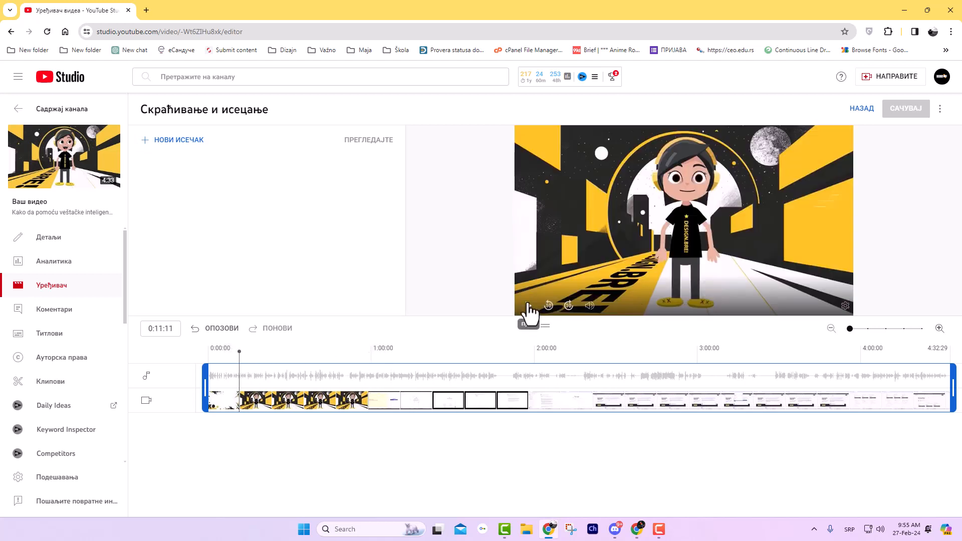
pyautogui.click(528, 309)
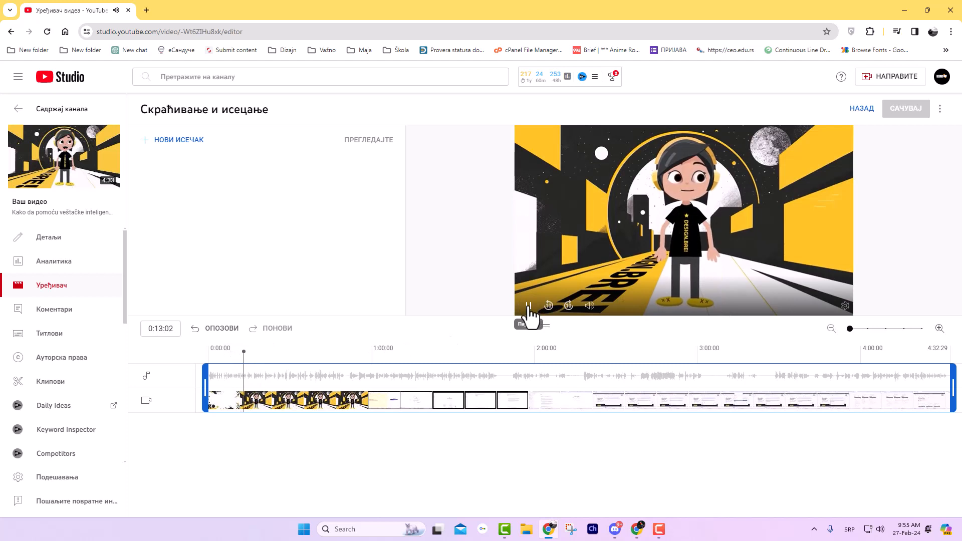
pyautogui.click(529, 306)
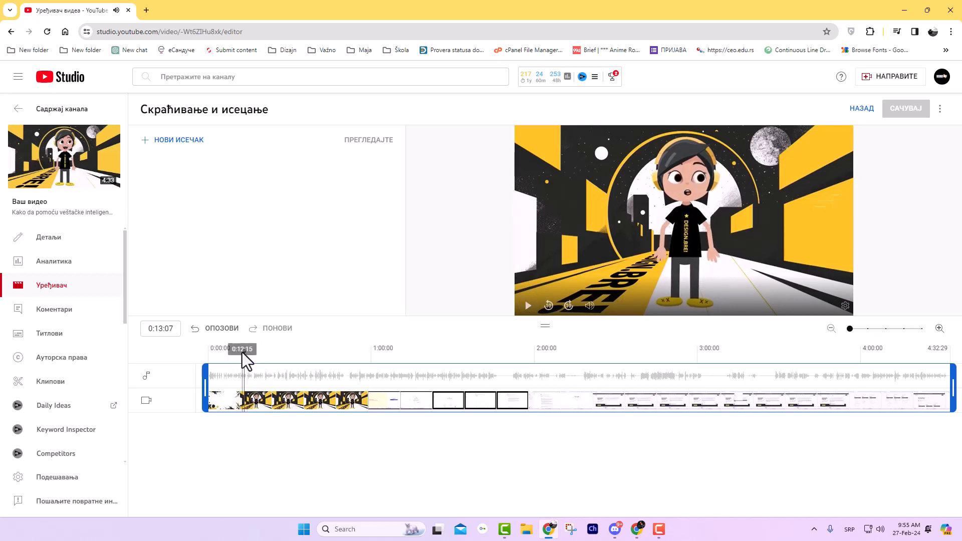
pyautogui.moveTo(243, 356); pyautogui.dragTo(235, 356)
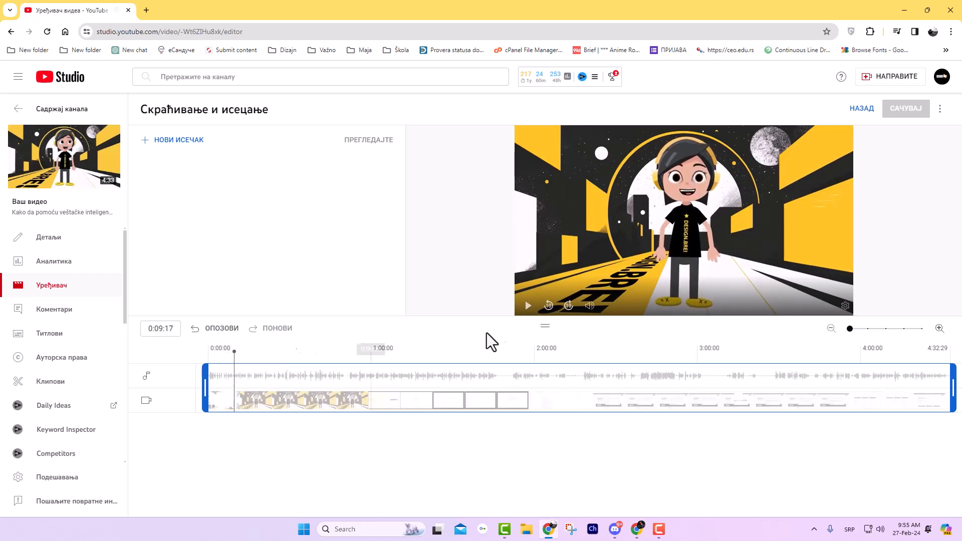
pyautogui.click(528, 307)
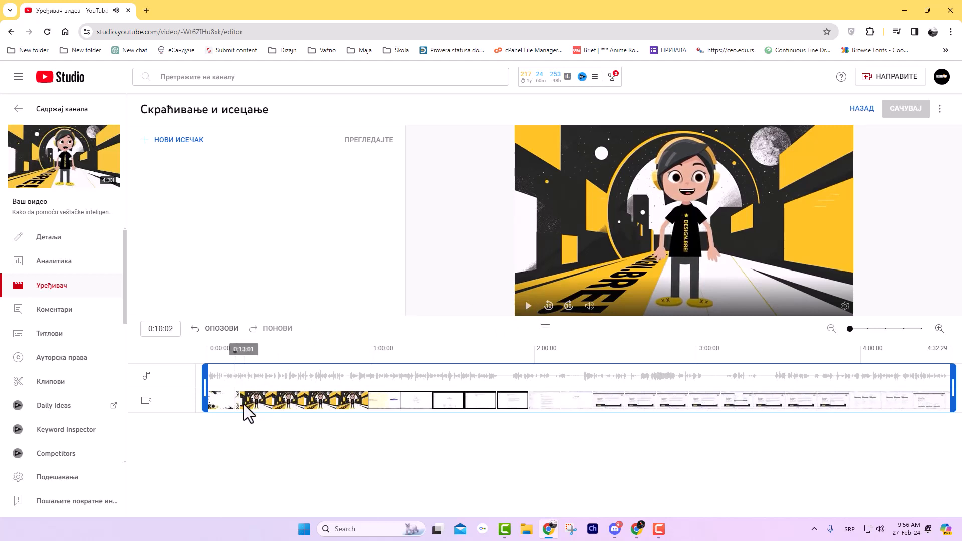
pyautogui.click(221, 402)
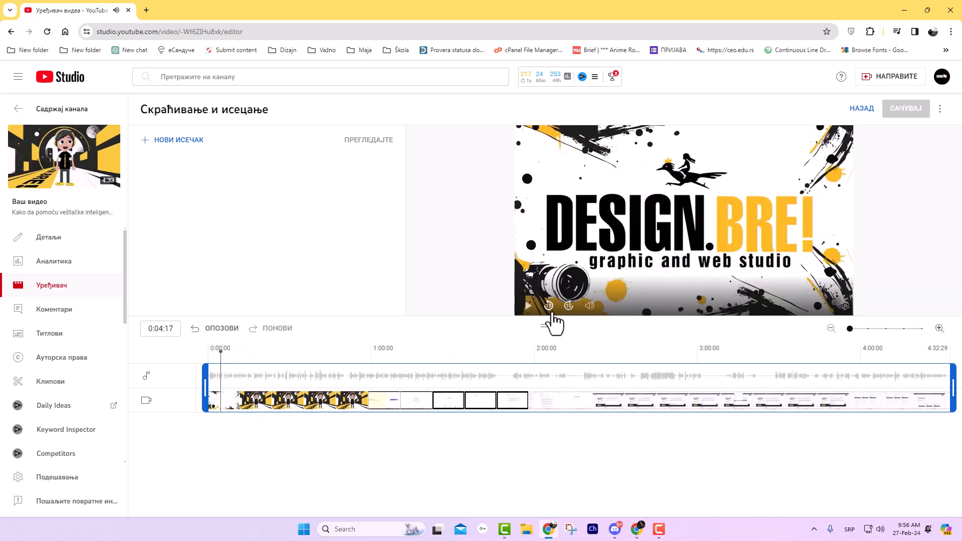
pyautogui.click(529, 306)
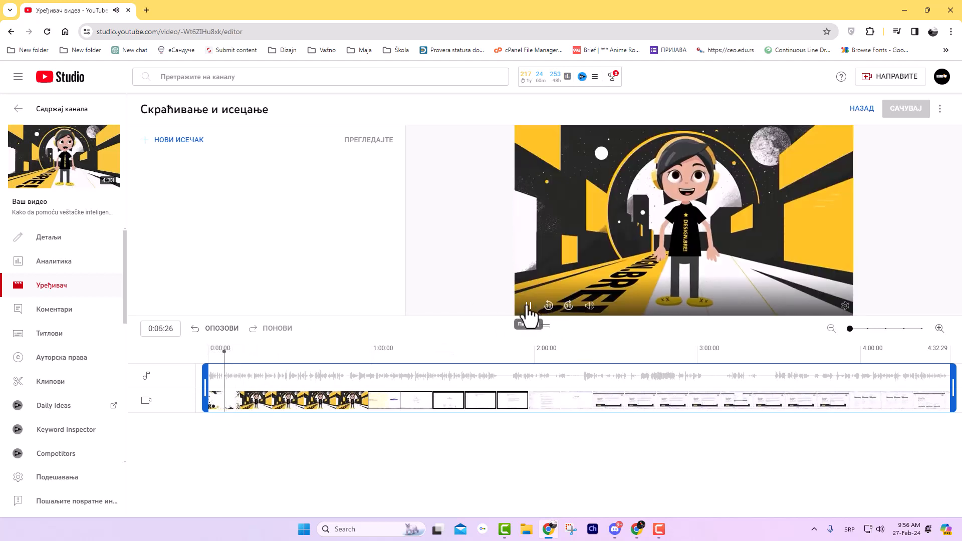
pyautogui.click(528, 308)
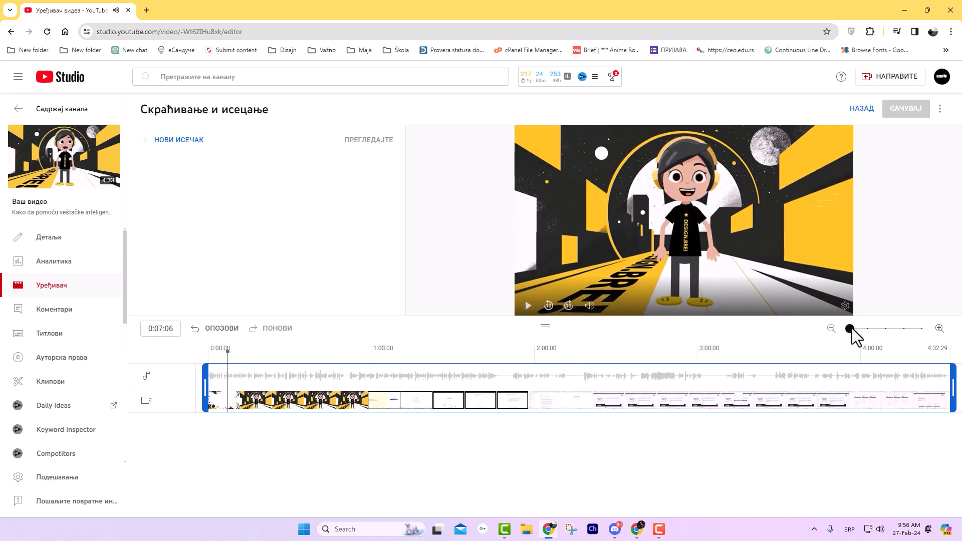
# Cut out the animated character section from 0:04:20 to 0:50:24 and save the edited video.
pyautogui.moveTo(851, 330); pyautogui.dragTo(860, 330)
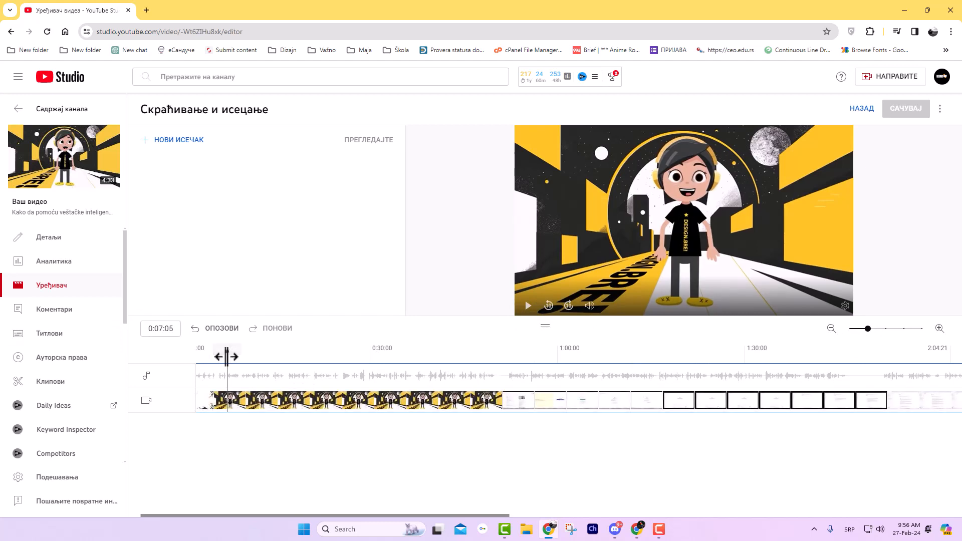
pyautogui.moveTo(228, 357)
pyautogui.mouseDown()
pyautogui.moveTo(210, 356)
pyautogui.moveTo(239, 356)
pyautogui.mouseUp()
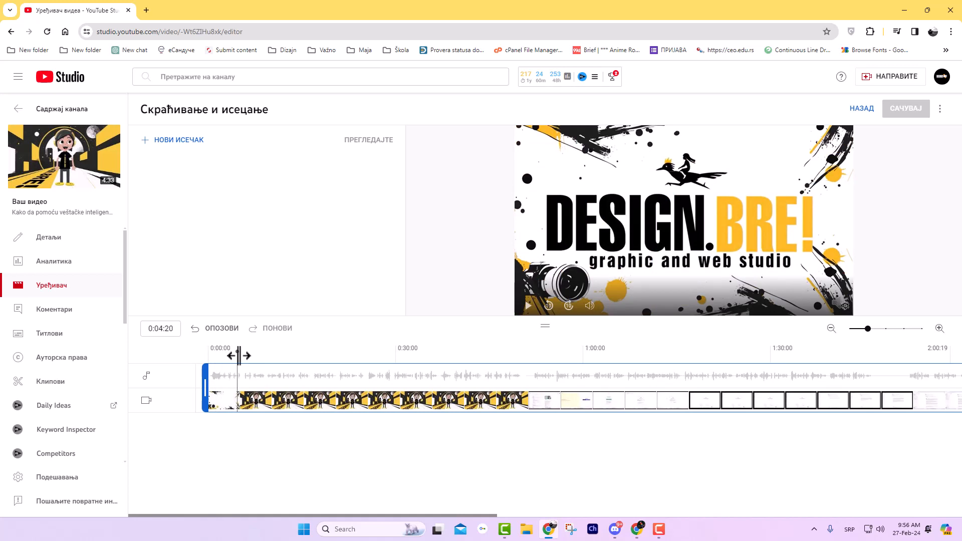
pyautogui.click(182, 144)
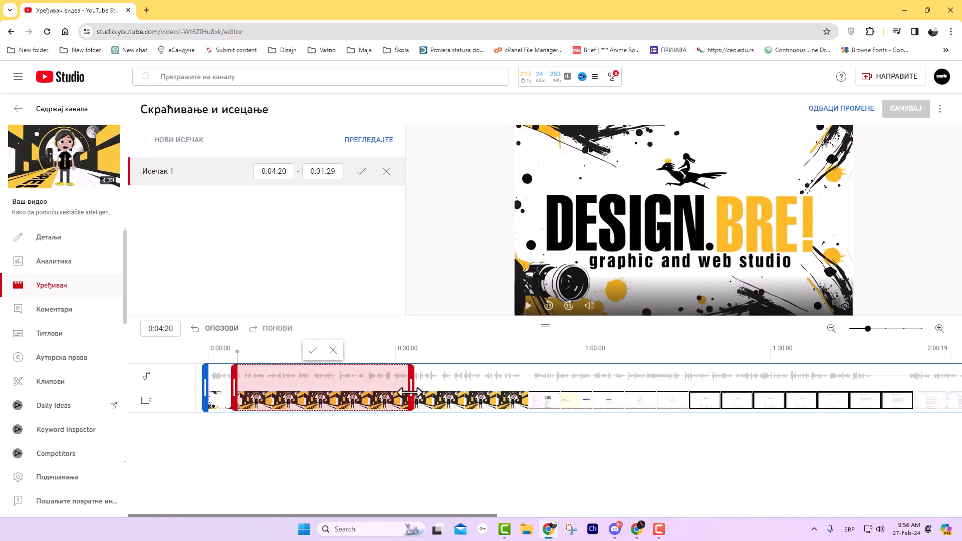
pyautogui.moveTo(410, 394); pyautogui.dragTo(527, 395)
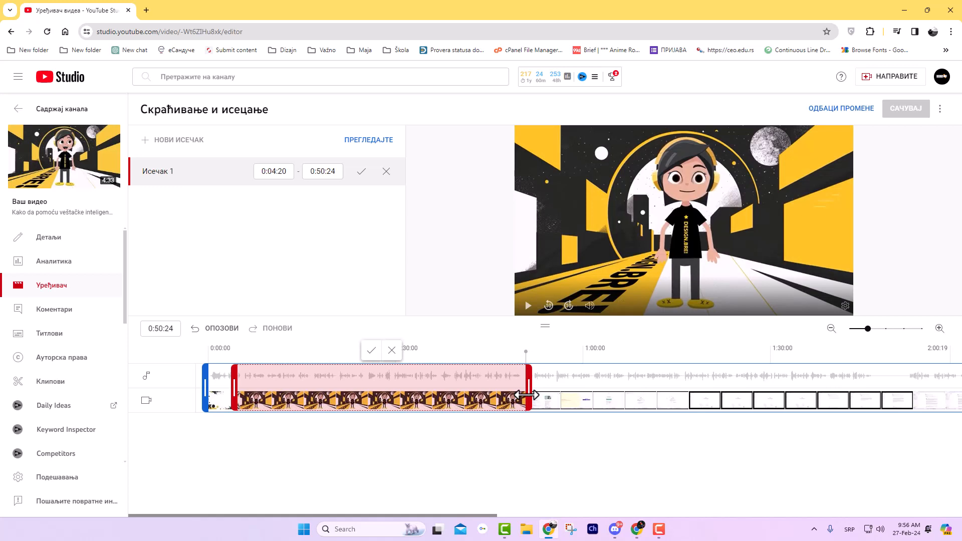
pyautogui.click(371, 350)
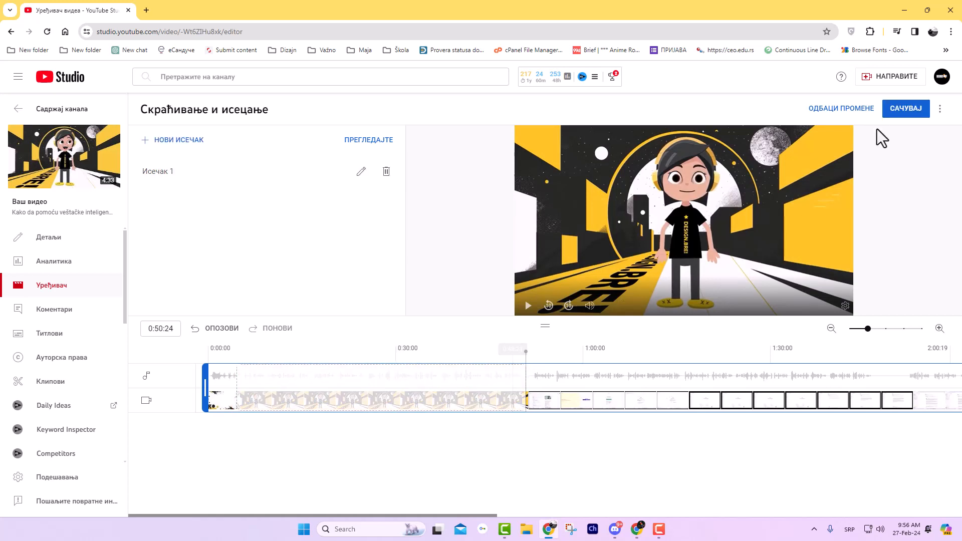
pyautogui.click(901, 116)
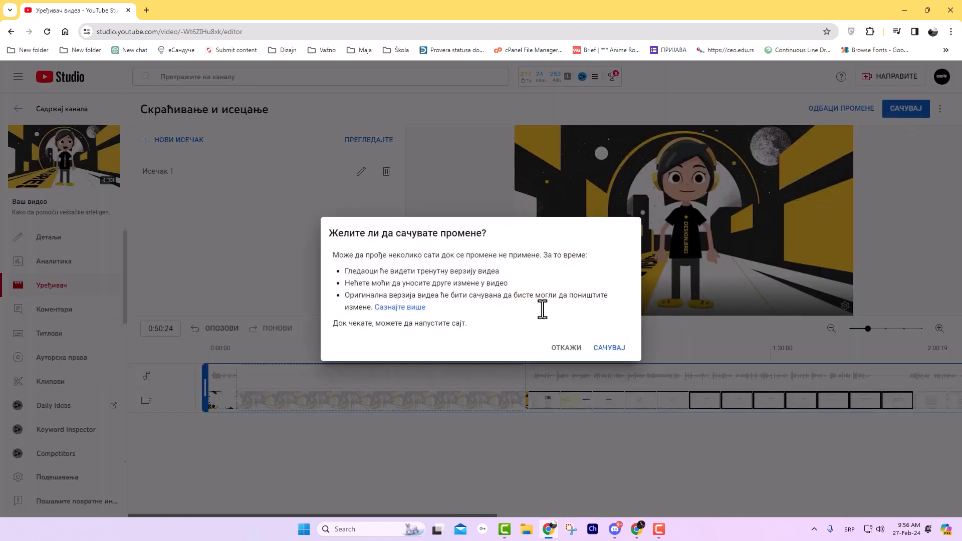
pyautogui.click(612, 350)
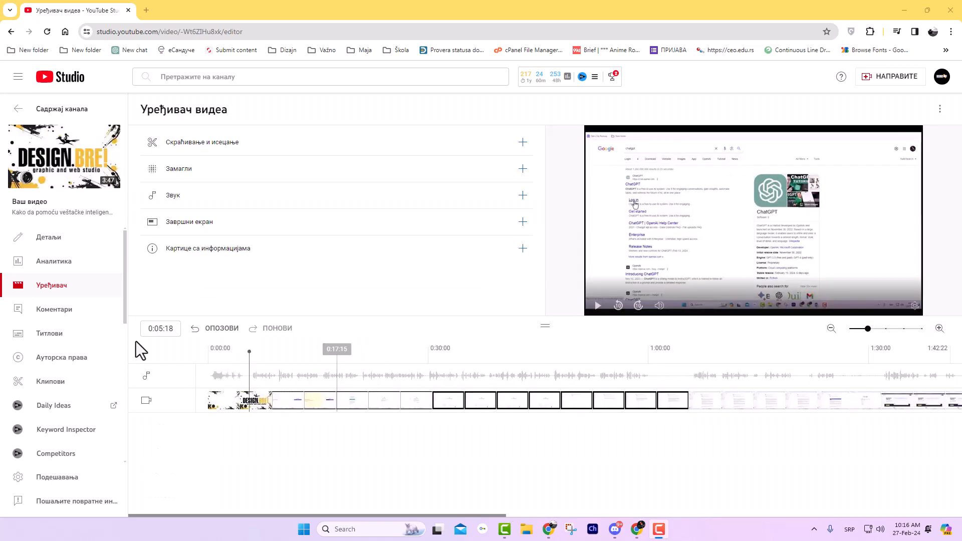
# Play the edited video from 0:00:00 to check the transition at the cut.
pyautogui.moveTo(251, 367); pyautogui.dragTo(197, 375)
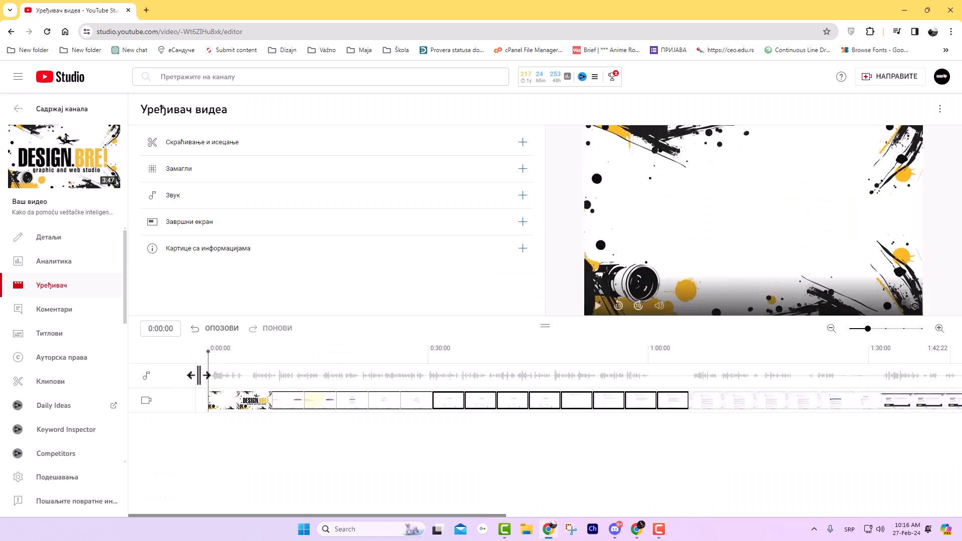
pyautogui.click(601, 306)
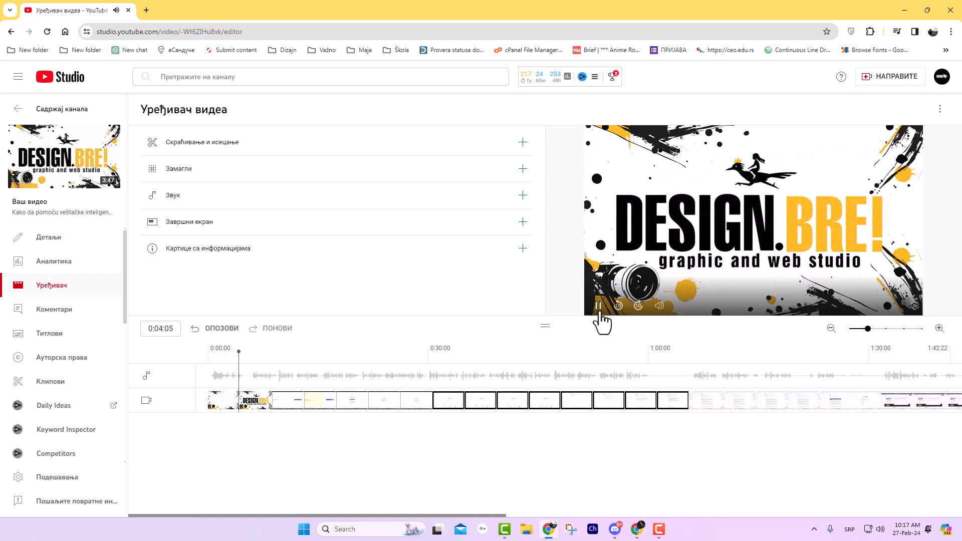
pyautogui.click(600, 313)
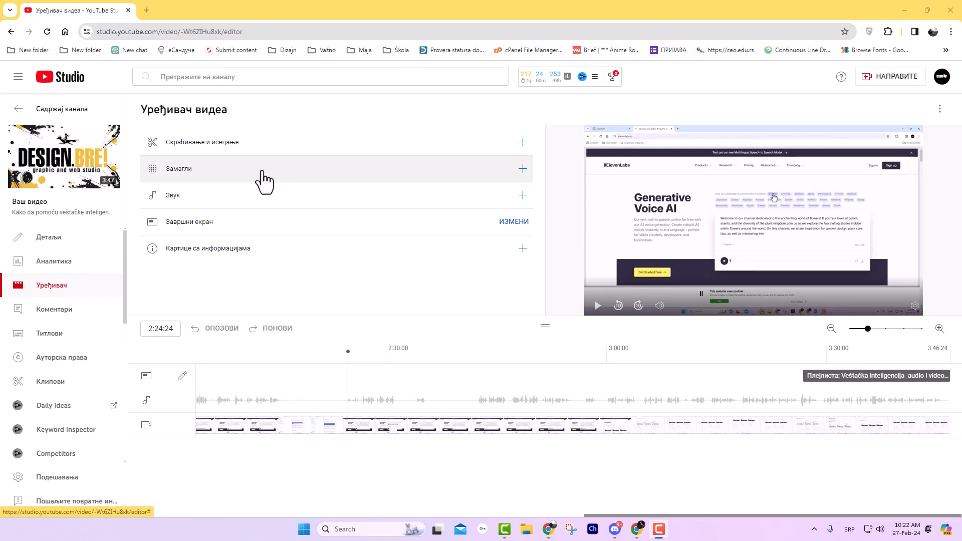
# Add a custom blur to the video at the 2:24:24 playhead position.
pyautogui.click(522, 169)
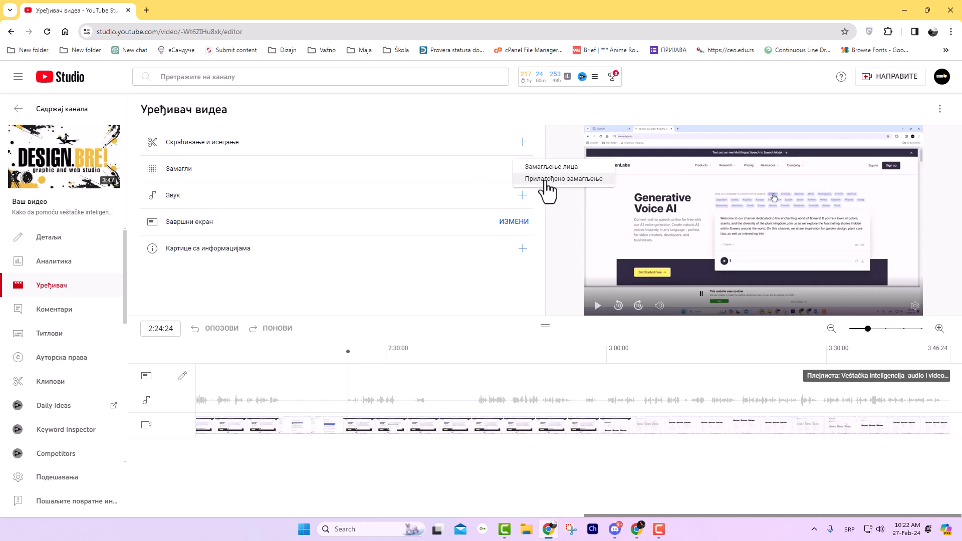
pyautogui.click(546, 182)
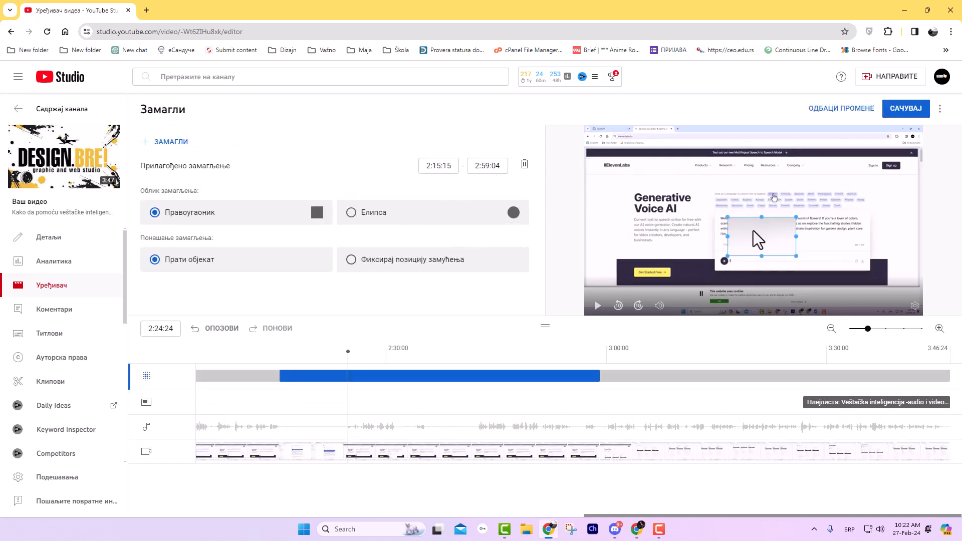
# Enlarge the blur rectangle over the text box below Generative Voice AI, limit it to 2:24:22–2:34:15, and preview it at 2:26:00.
pyautogui.moveTo(758, 240); pyautogui.dragTo(846, 272)
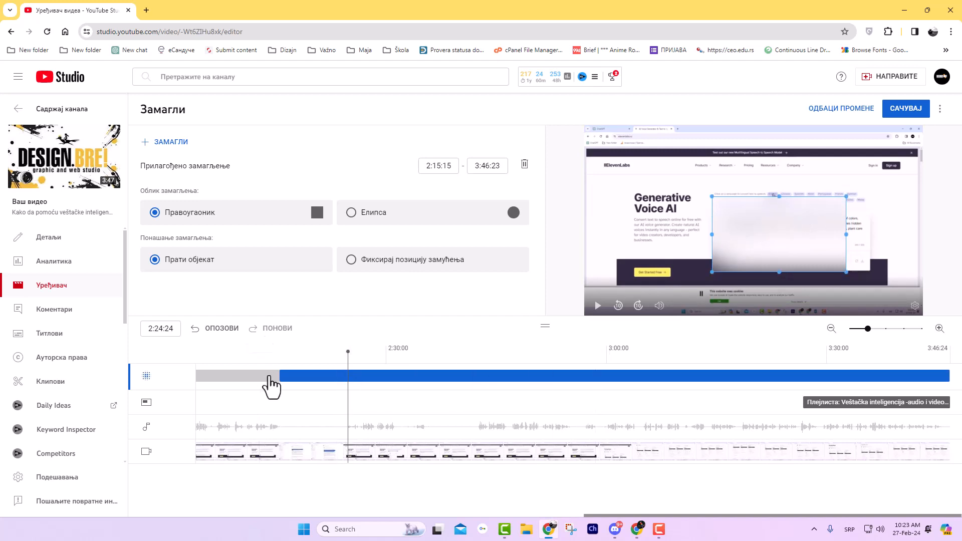
pyautogui.moveTo(281, 377); pyautogui.dragTo(350, 378)
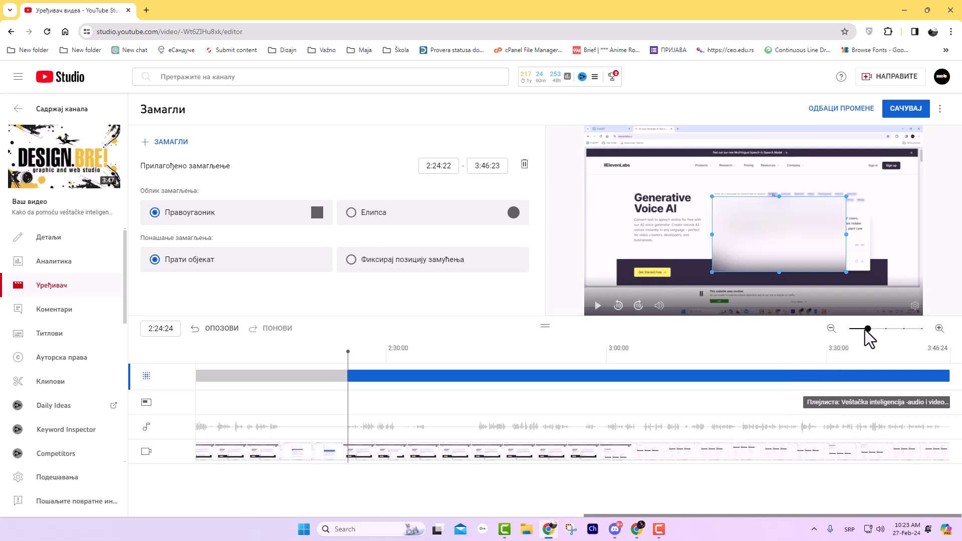
pyautogui.click(831, 329)
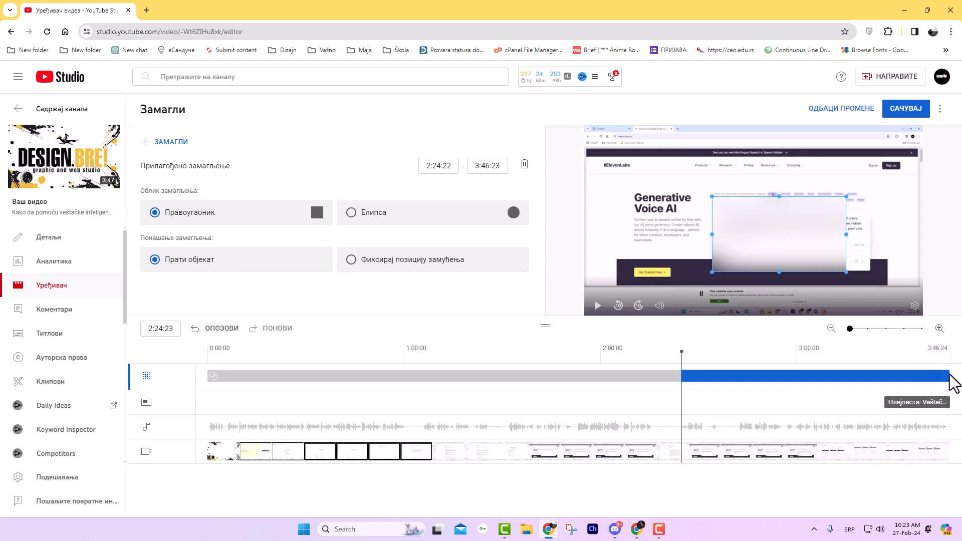
pyautogui.moveTo(946, 377); pyautogui.dragTo(712, 376)
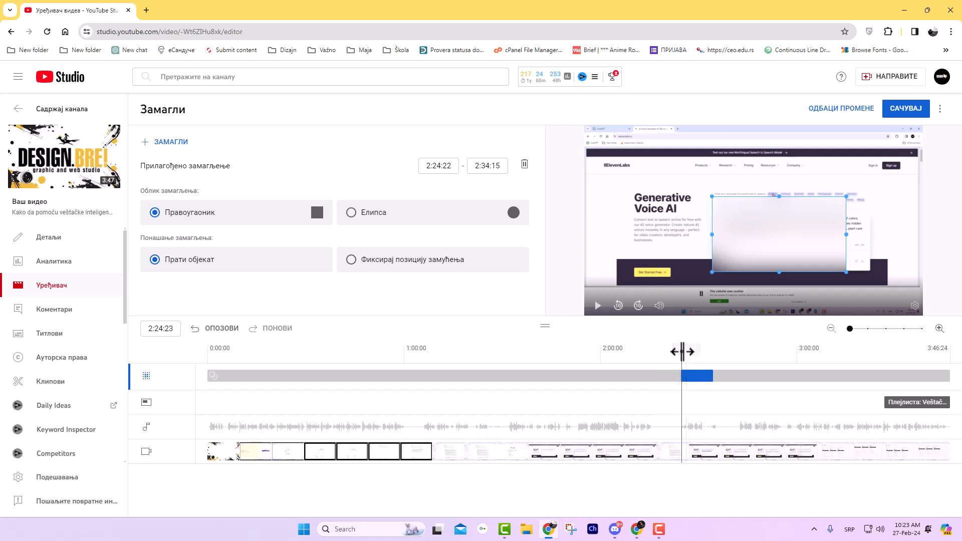
pyautogui.moveTo(681, 352); pyautogui.dragTo(685, 372)
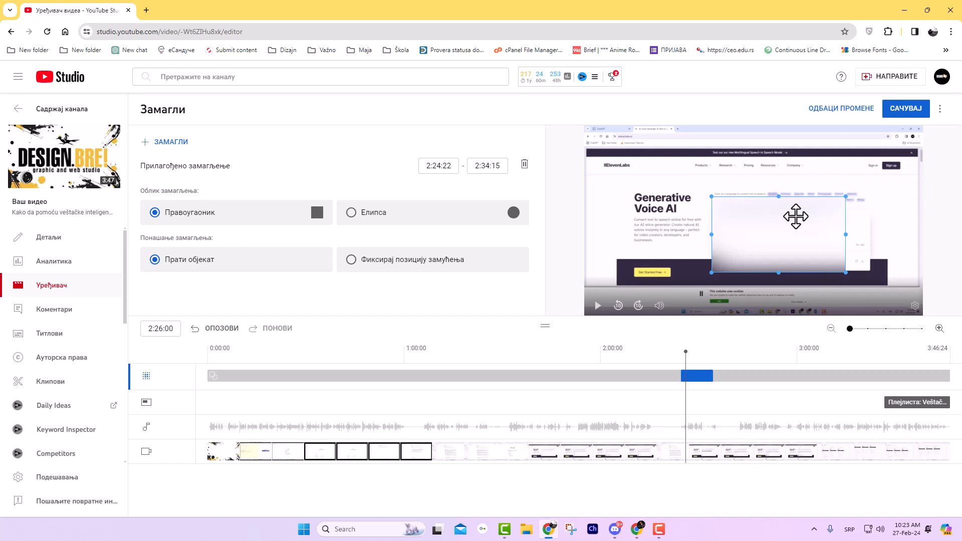
# Delete the custom blur and return to the video editor overview.
pyautogui.press('Delete')
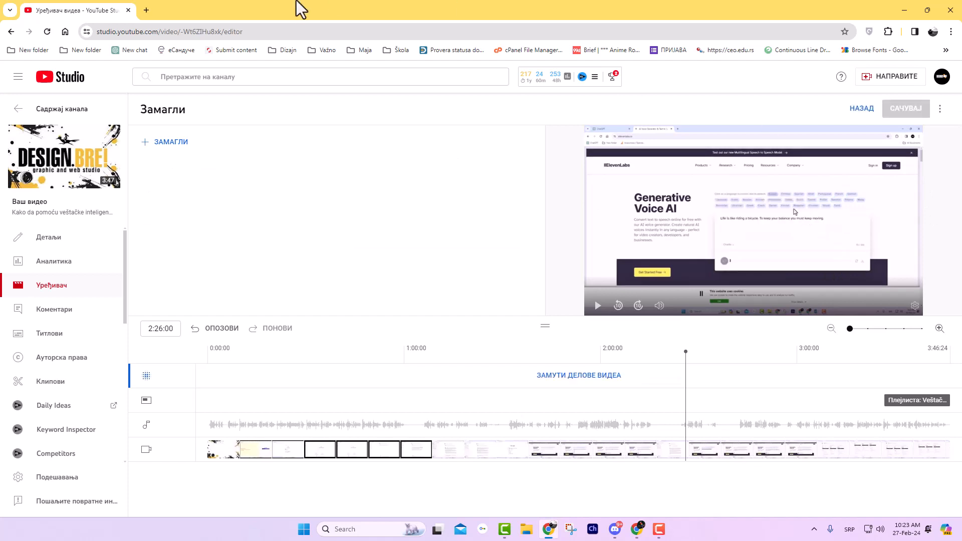
pyautogui.click(861, 110)
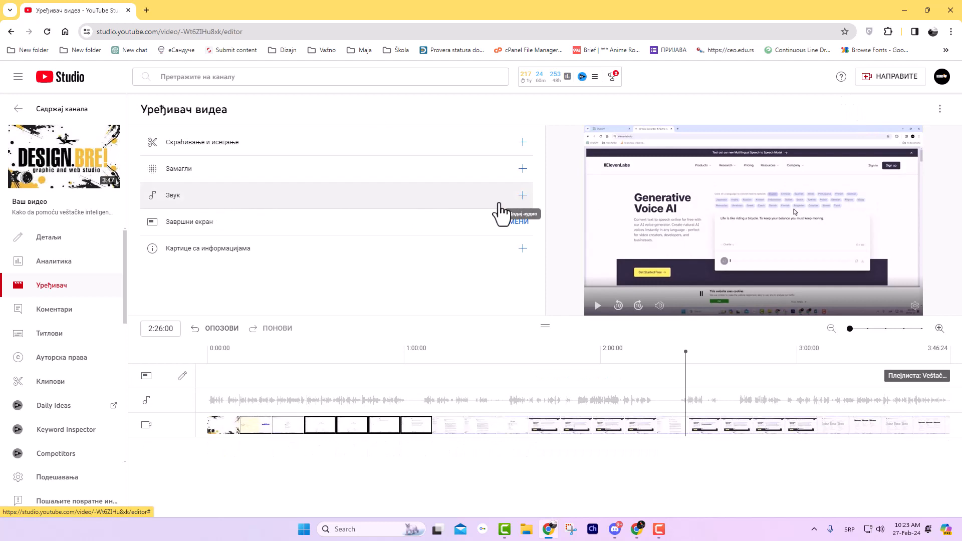
# Look over the music tracks available for adding sound to the video, and return to the editor overview without adding one.
pyautogui.click(521, 196)
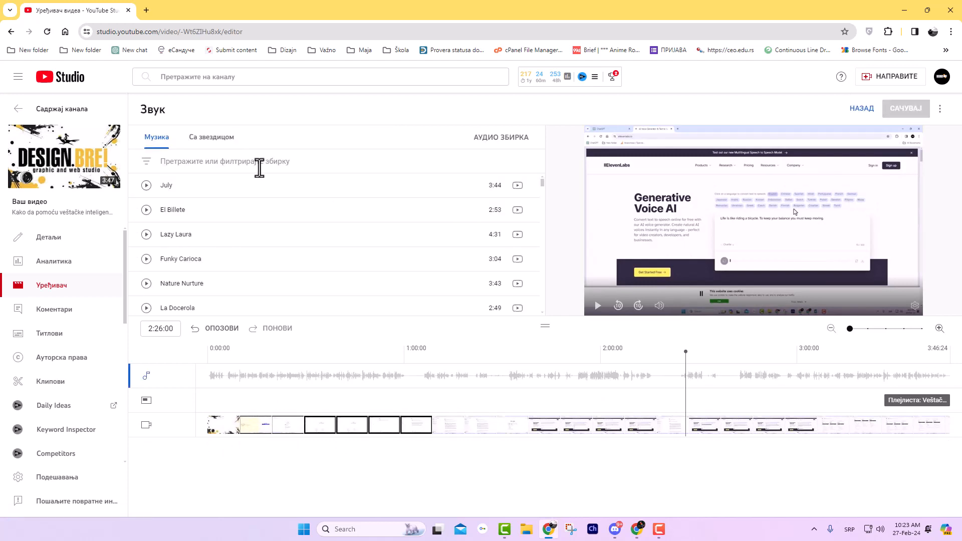
pyautogui.scroll(1, 263, 196)
pyautogui.click(862, 108)
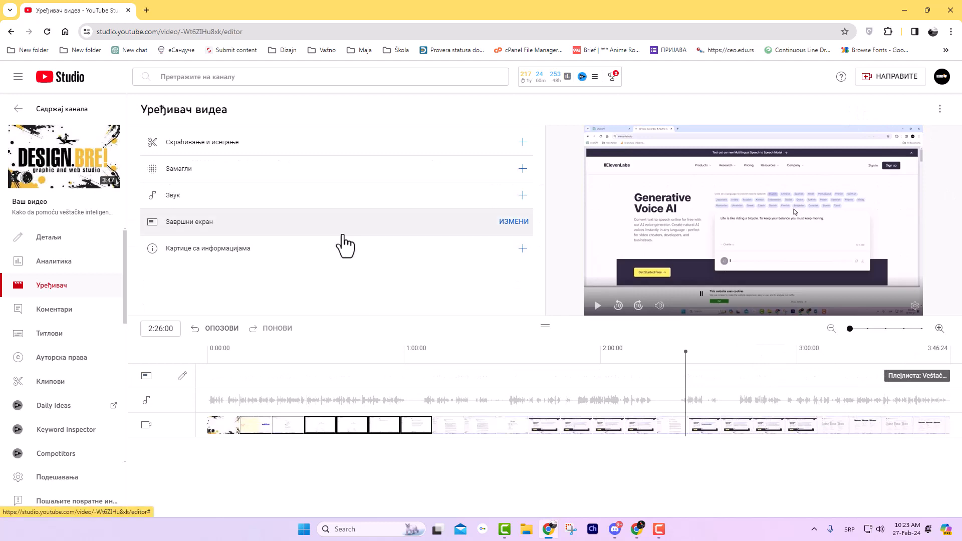
# Review the end screen's playlist element, and show the card types available for info cards.
pyautogui.click(516, 222)
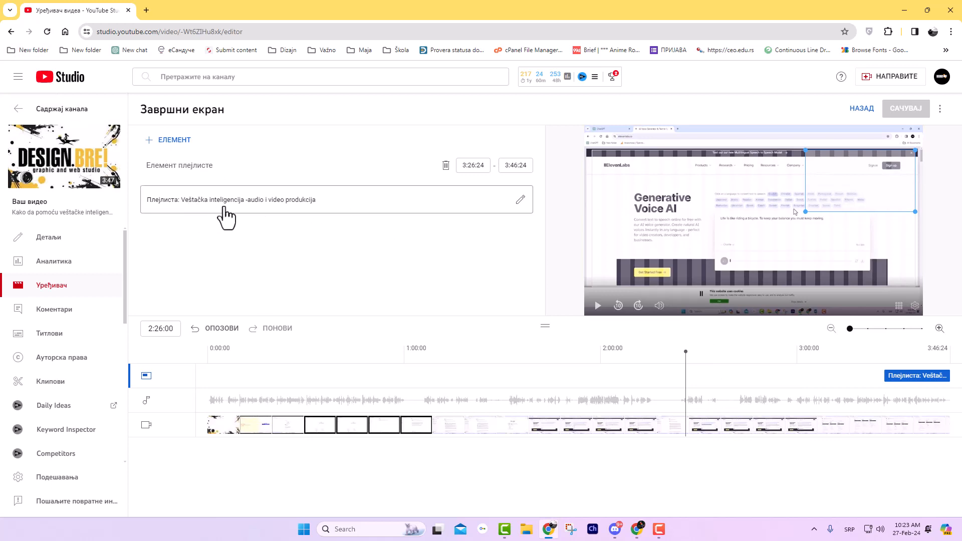
pyautogui.click(863, 108)
pyautogui.click(296, 266)
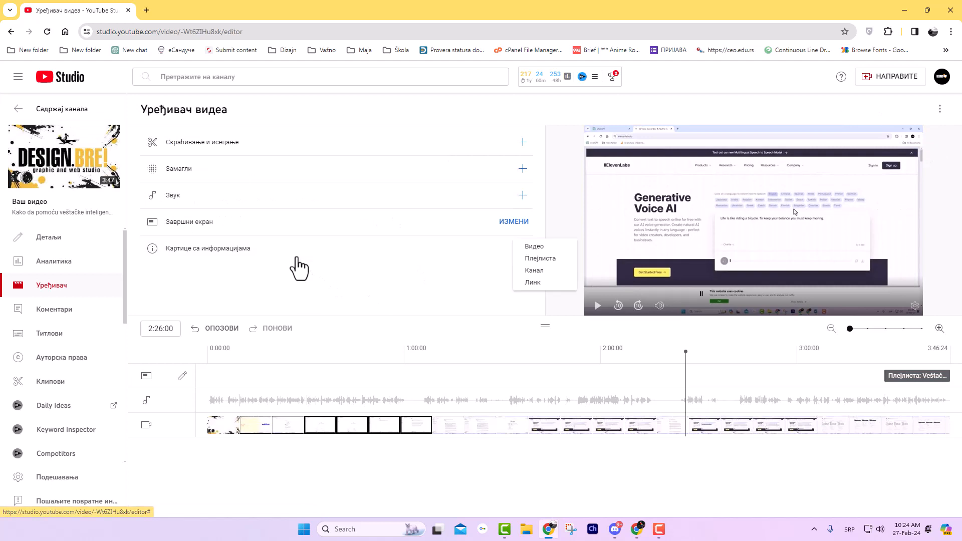